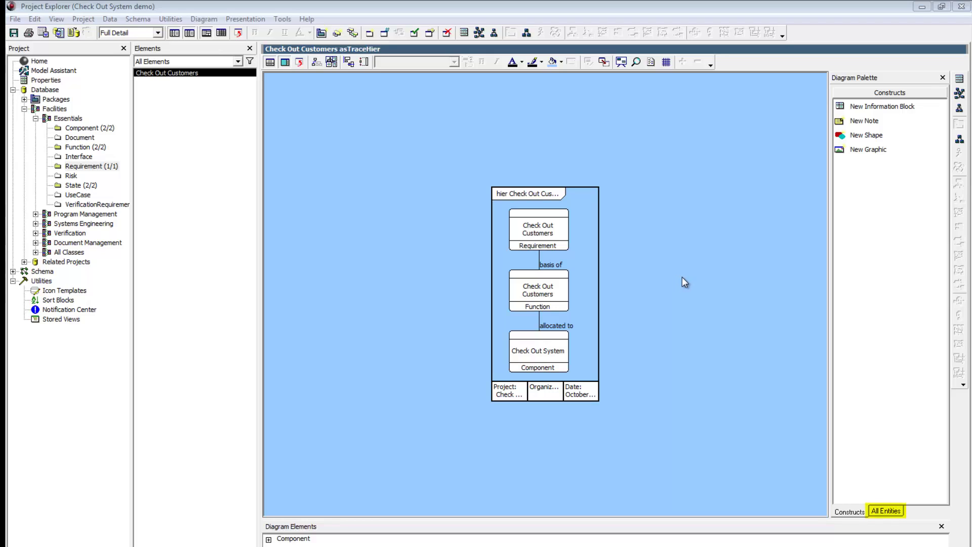
# - Show all entity classes and create the Ascertain Prices requirement
pyautogui.click(886, 511)
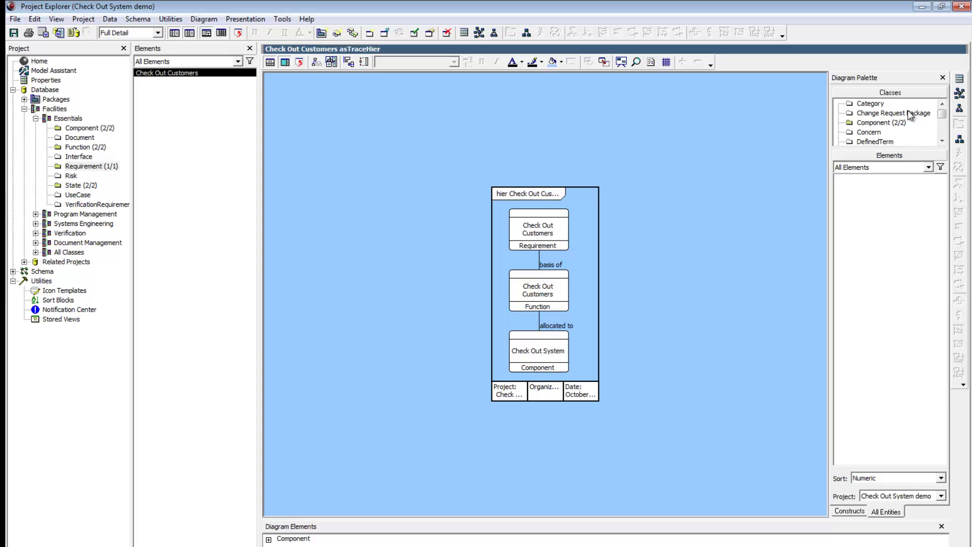
pyautogui.moveTo(907, 149); pyautogui.dragTo(902, 281)
pyautogui.scroll(-3, 907, 228)
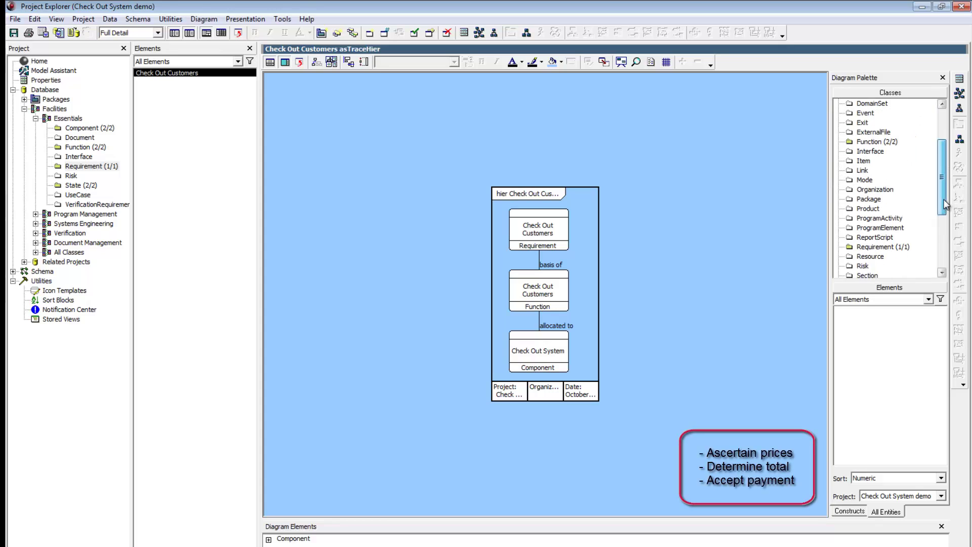
pyautogui.doubleClick(882, 218)
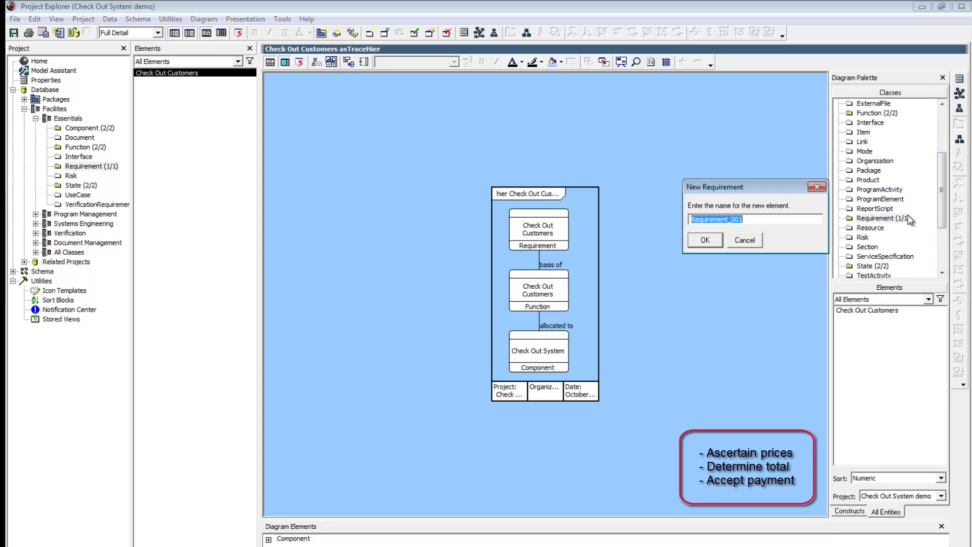
pyautogui.write('Ascertain Prices')
pyautogui.press('Return')
# - Create the Determine Total and Accept Payment requirements
pyautogui.doubleClick(884, 218)
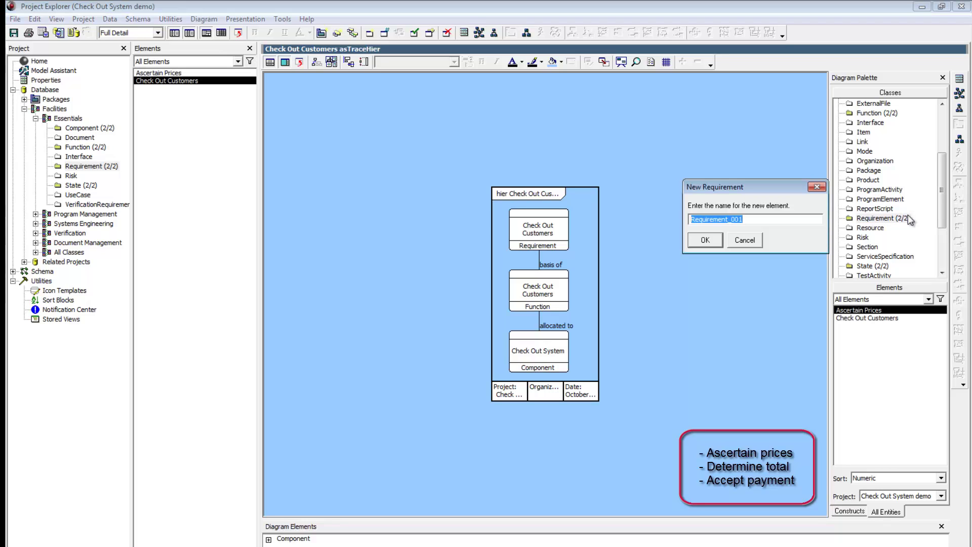
pyautogui.write('Determine Total')
pyautogui.press('Return')
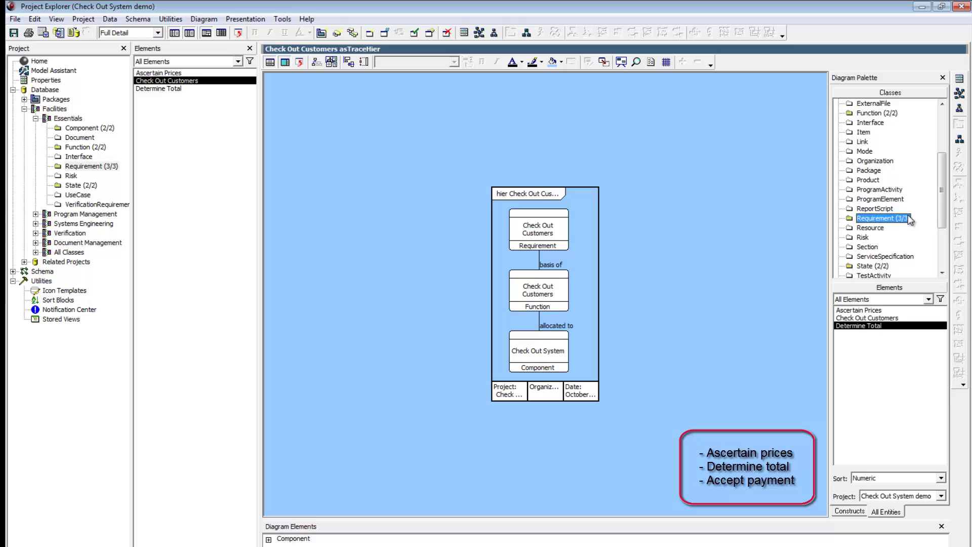
pyautogui.doubleClick(907, 216)
pyautogui.write('Accept Payment')
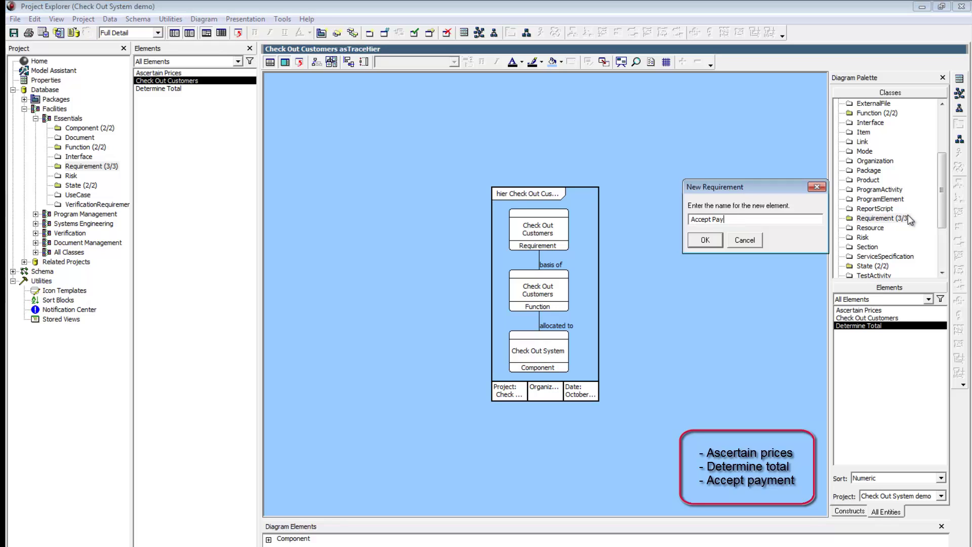
pyautogui.press('Return')
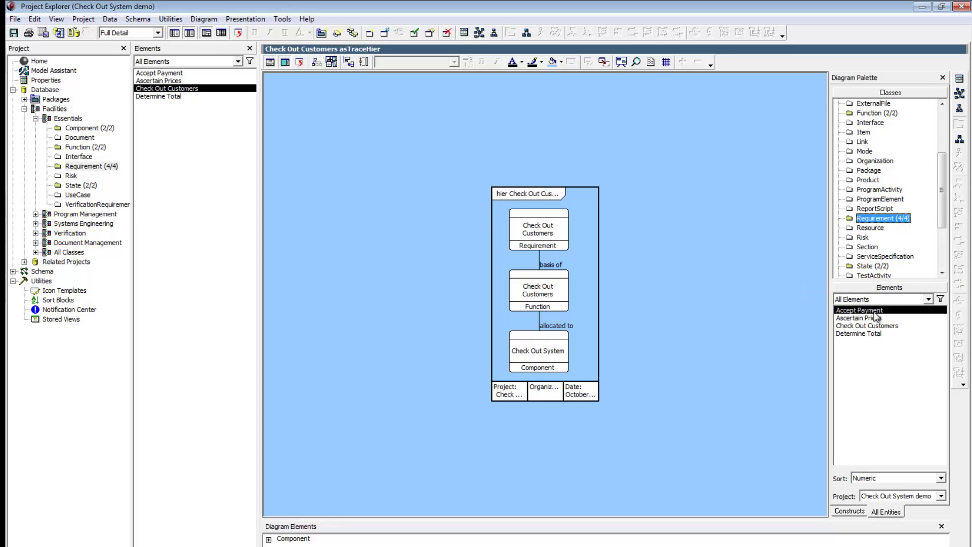
# - Link Accept Payment, Ascertain Prices and Determine Total to Check Out Customers with a refines relation
pyautogui.moveTo(872, 312); pyautogui.dragTo(563, 246)
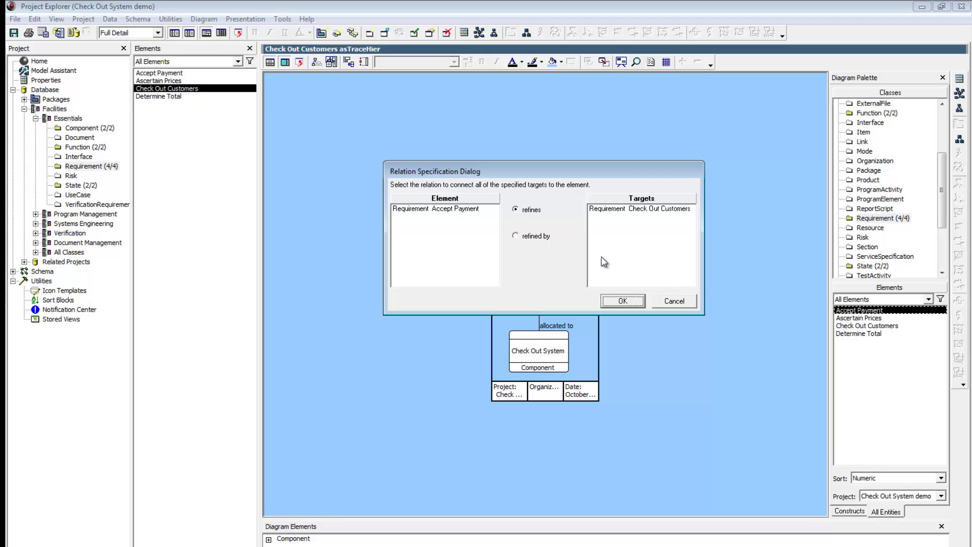
pyautogui.click(636, 301)
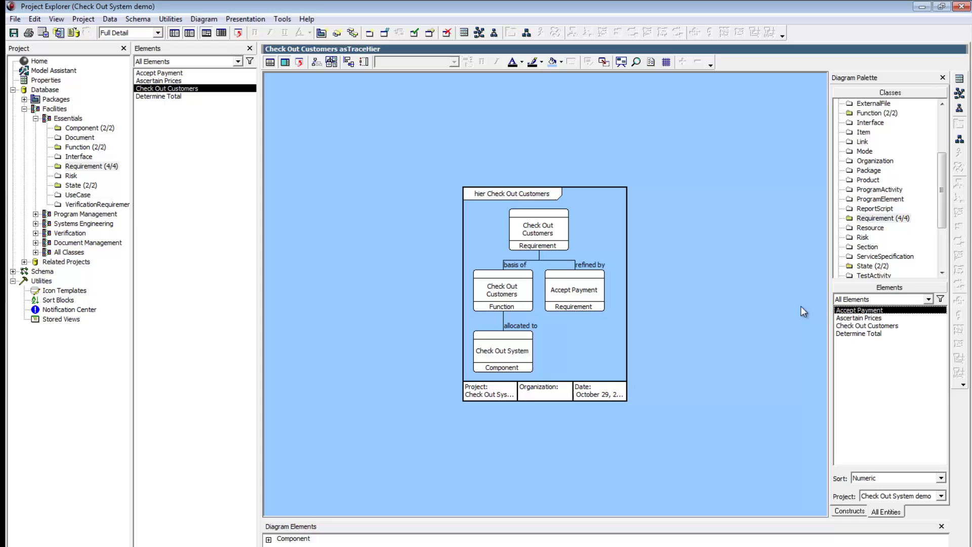
pyautogui.moveTo(844, 318); pyautogui.dragTo(563, 226)
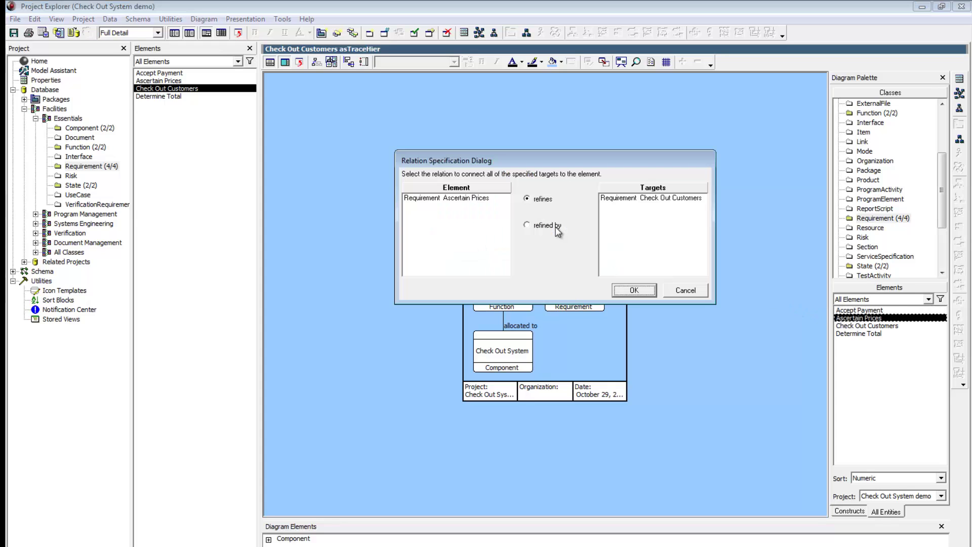
pyautogui.click(634, 290)
pyautogui.moveTo(867, 334); pyautogui.dragTo(531, 233)
pyautogui.click(614, 311)
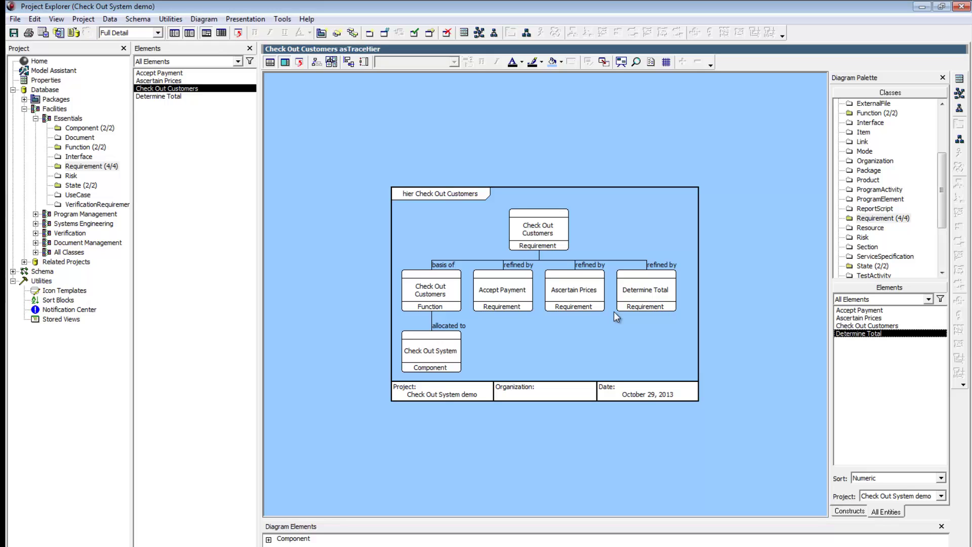
# - Renumber Check Out Customers from 1, giving its children 1.1, 1.2 and 1.3
pyautogui.click(552, 234)
pyautogui.rightClick(553, 234)
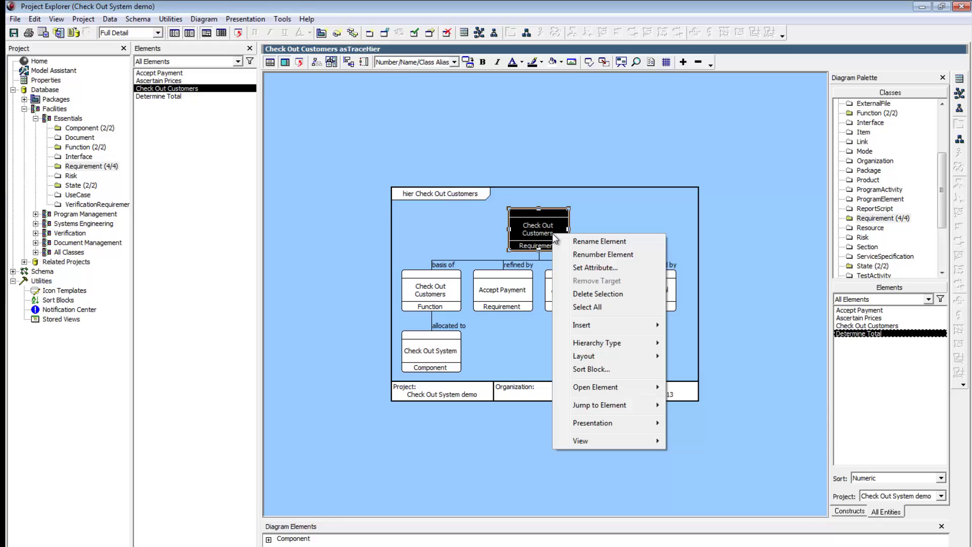
pyautogui.click(566, 254)
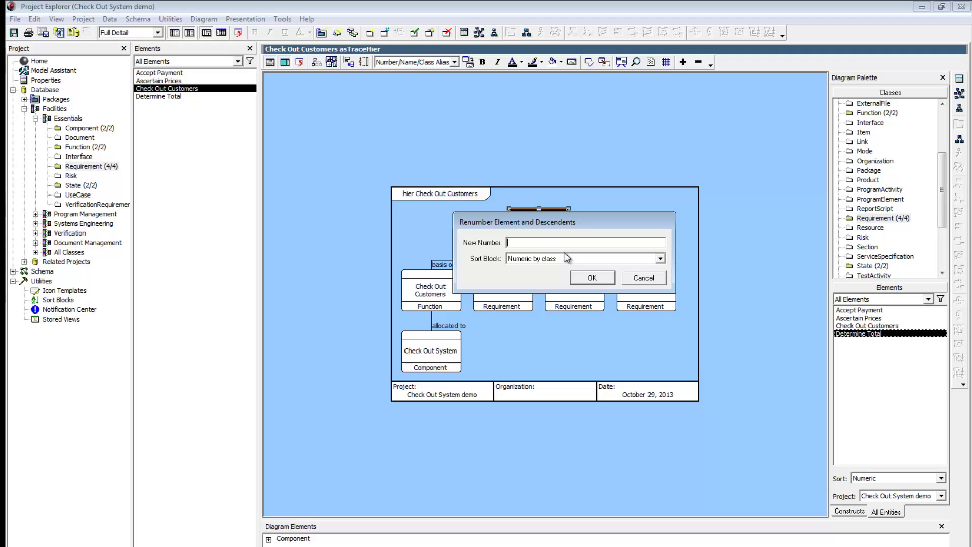
pyautogui.click(587, 279)
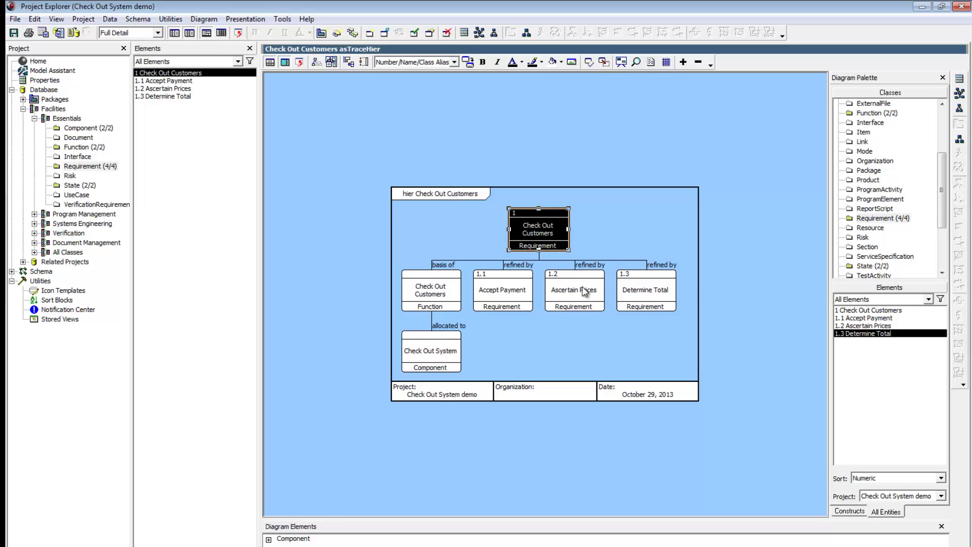
pyautogui.click(573, 294)
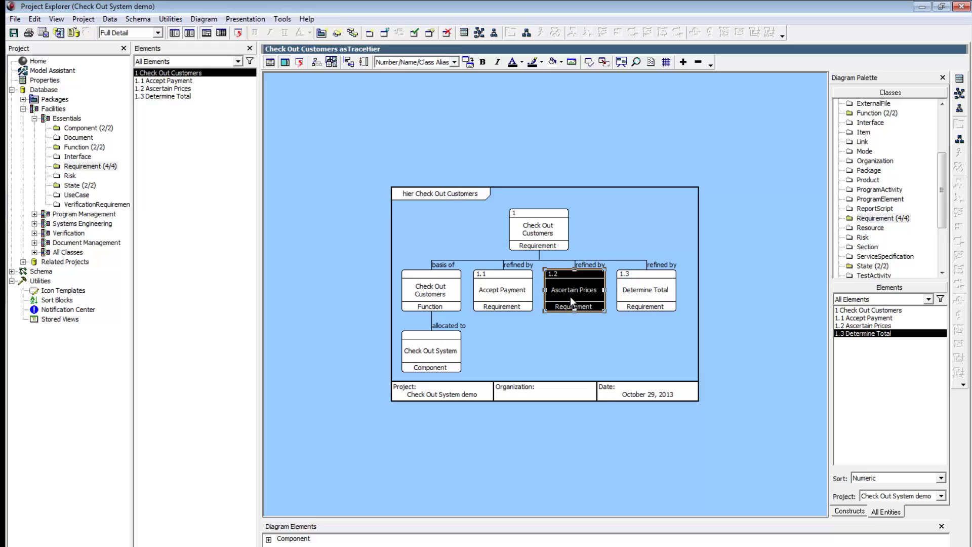
# - Create the Determine Item Price and Report Price to System requirements
pyautogui.doubleClick(872, 219)
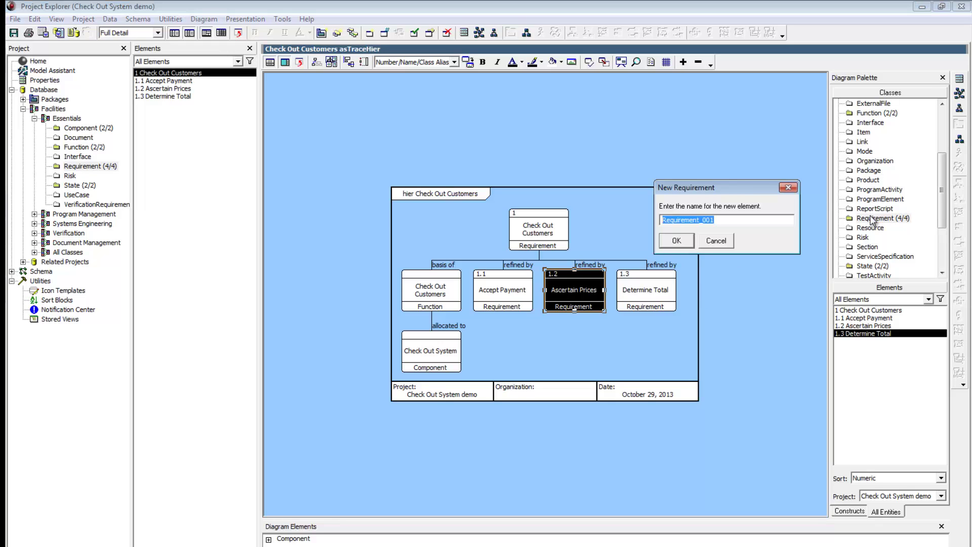
pyautogui.write('Determine Item Price')
pyautogui.press('Return')
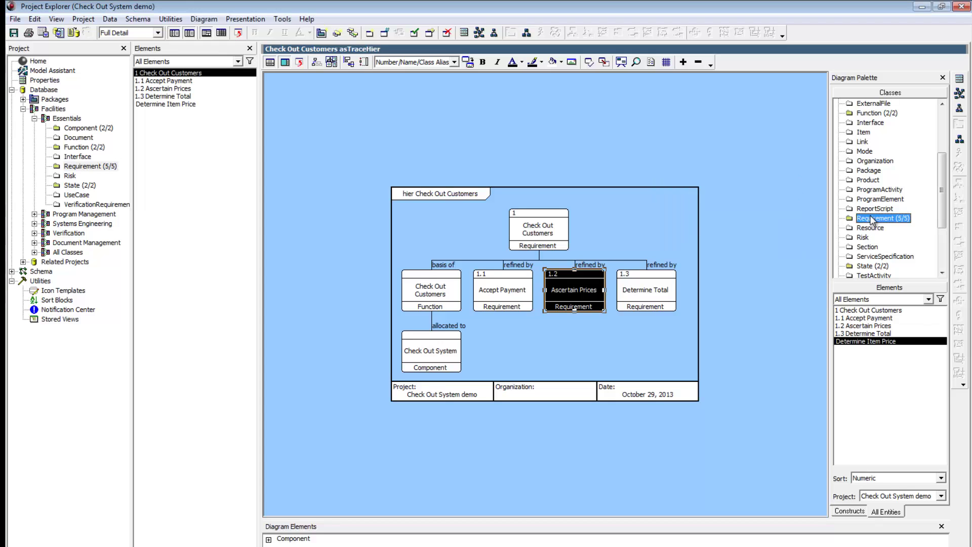
pyautogui.doubleClick(872, 219)
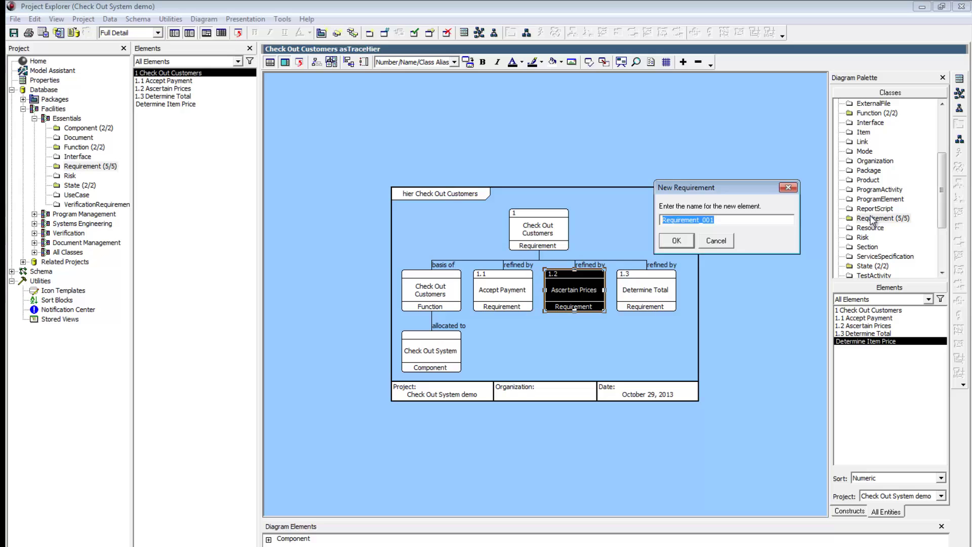
pyautogui.write('Report Price to System')
pyautogui.press('Return')
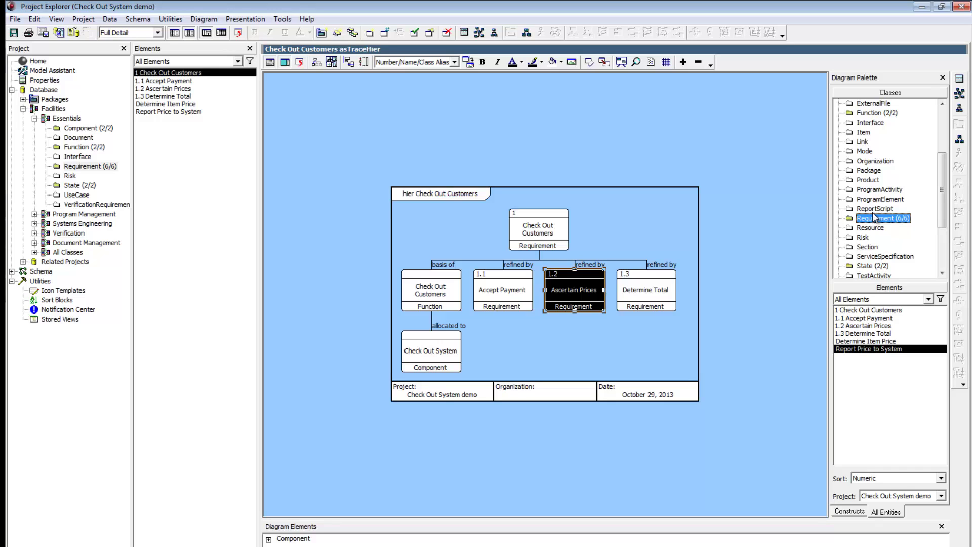
# - Make both new requirements refine 1.2 Ascertain Prices in the diagram
pyautogui.click(862, 341)
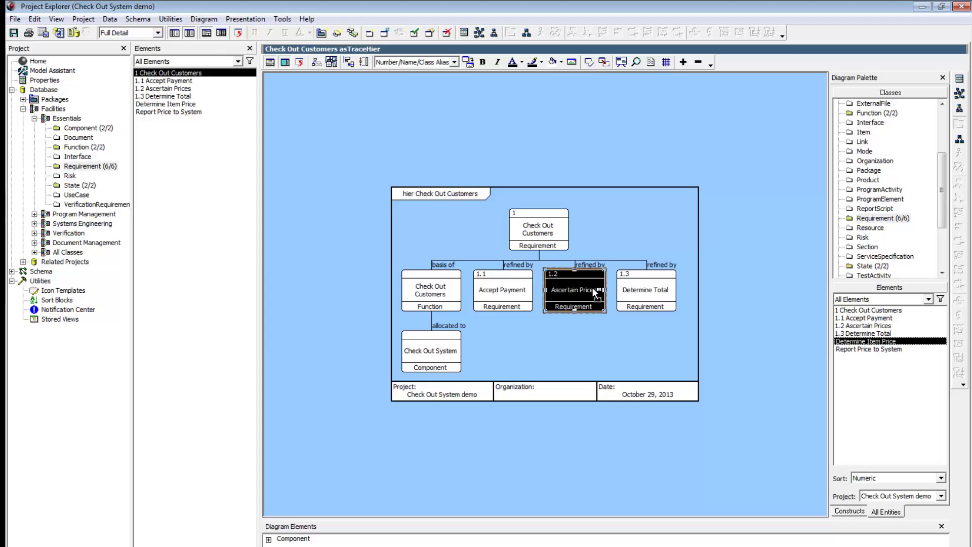
pyautogui.moveTo(594, 293); pyautogui.dragTo(594, 293)
pyautogui.click(673, 351)
pyautogui.click(845, 351)
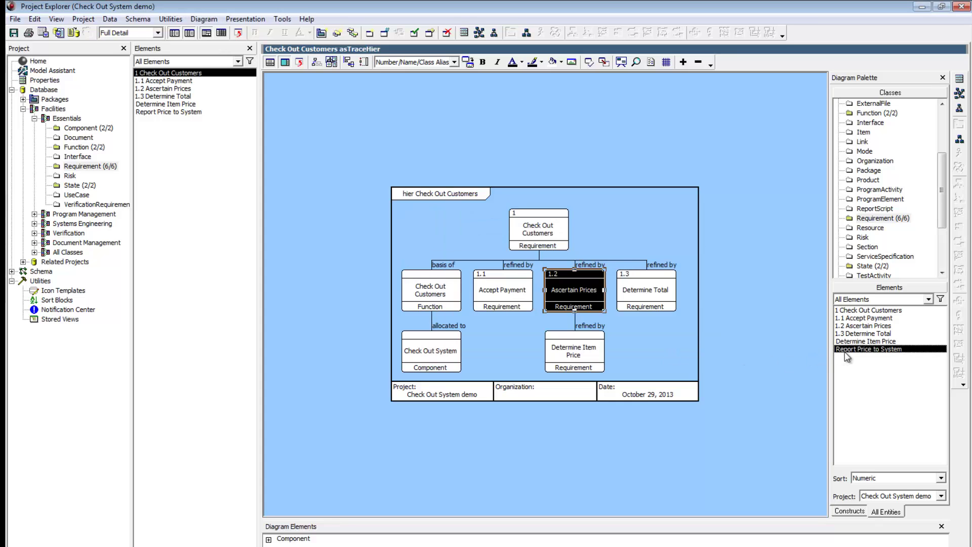
pyautogui.moveTo(847, 357); pyautogui.dragTo(596, 309)
pyautogui.click(647, 361)
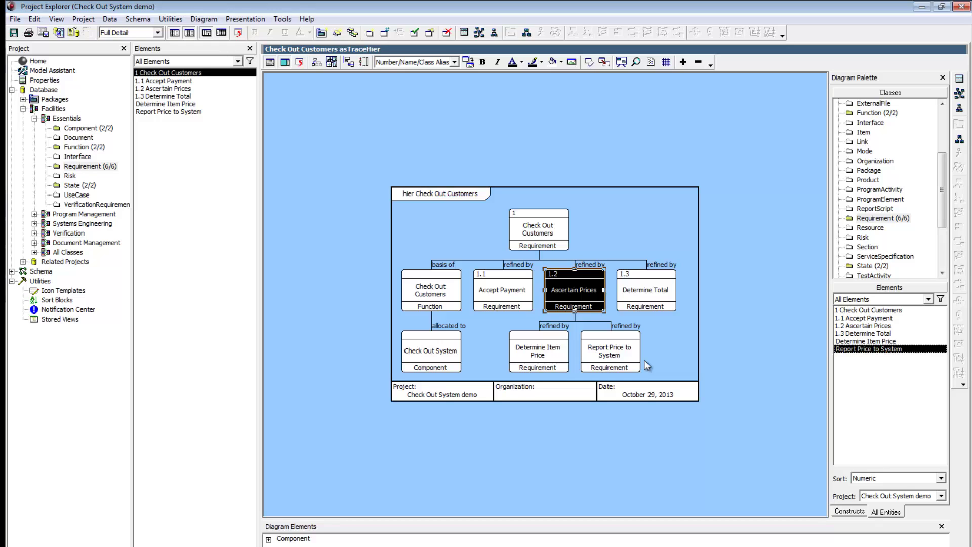
# - Create the Store Item Prices and Calculate Total requirements
pyautogui.click(627, 304)
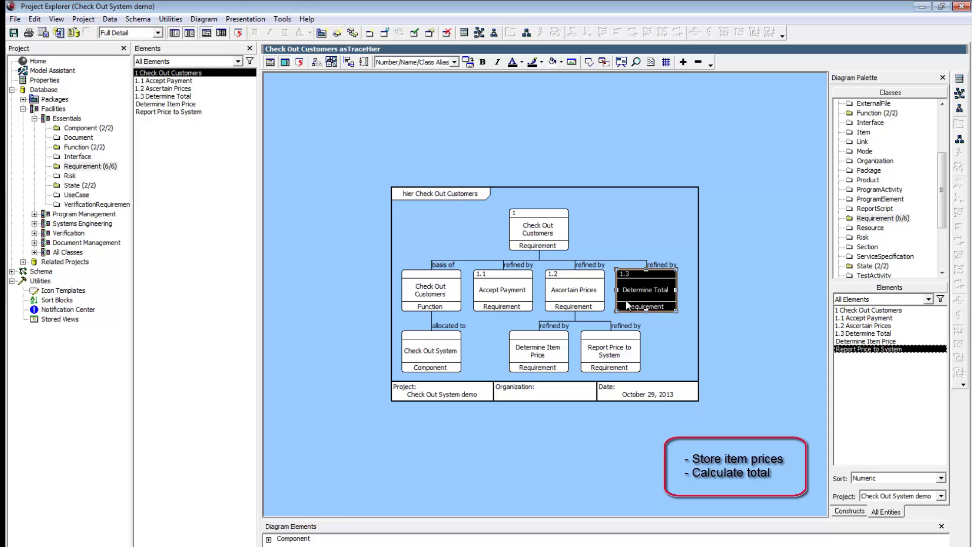
pyautogui.doubleClick(880, 218)
pyautogui.write('St')
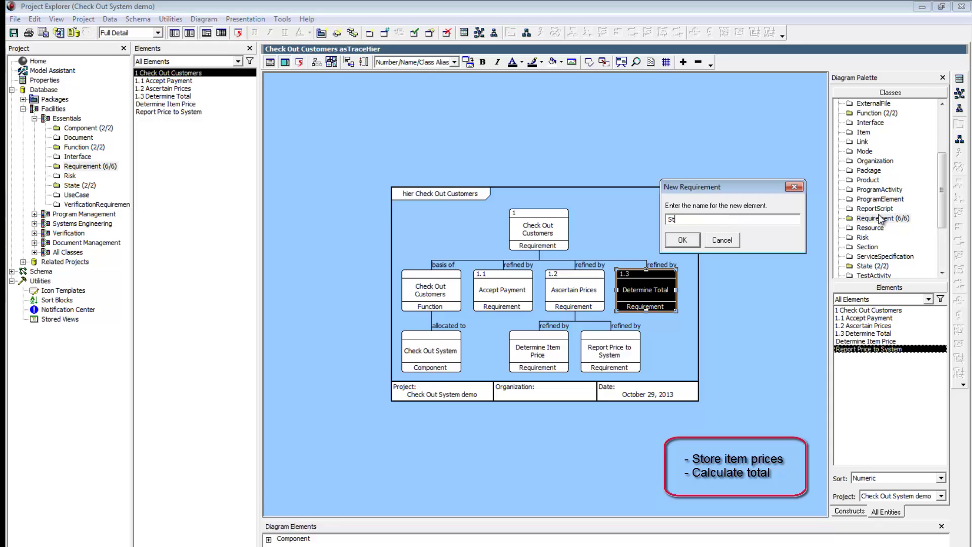
pyautogui.write('ore Item Prices')
pyautogui.press('Return')
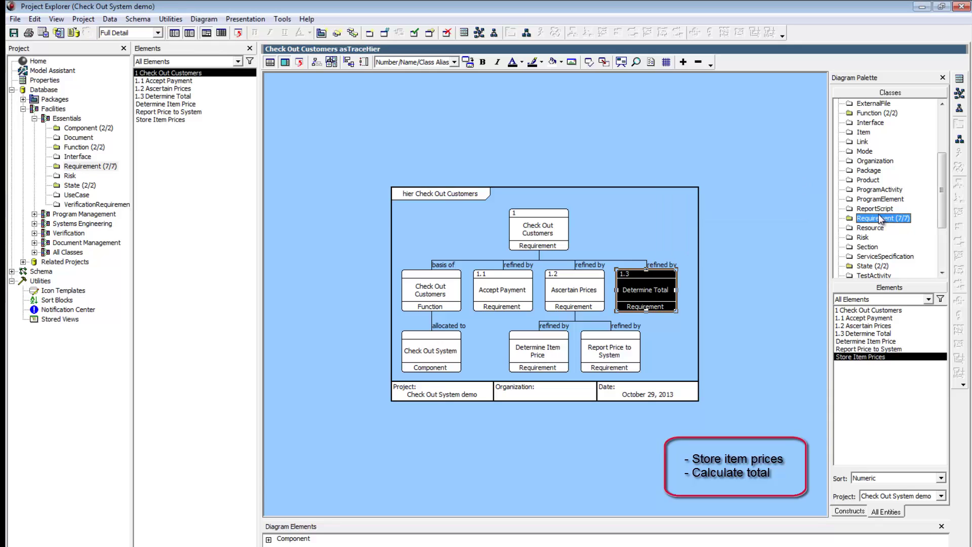
pyautogui.doubleClick(879, 217)
pyautogui.write('Calcu')
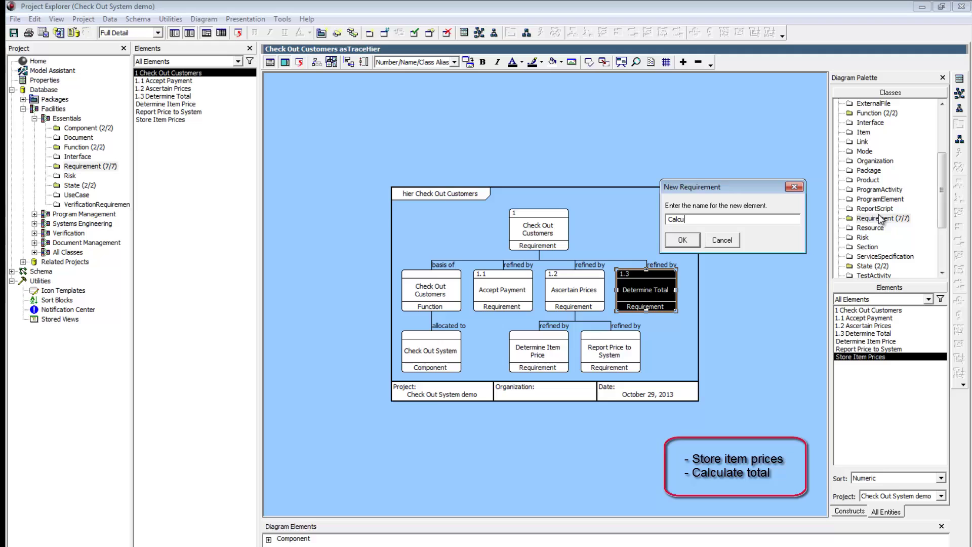
pyautogui.write('late Total')
pyautogui.press('Return')
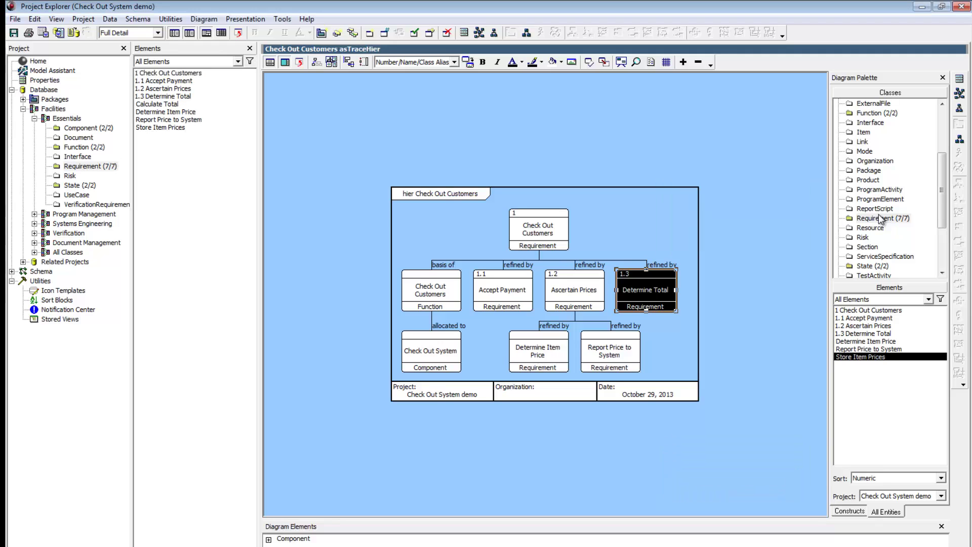
# - Make Store Item Prices and Calculate Total refine 1.3 Determine Total
pyautogui.click(861, 365)
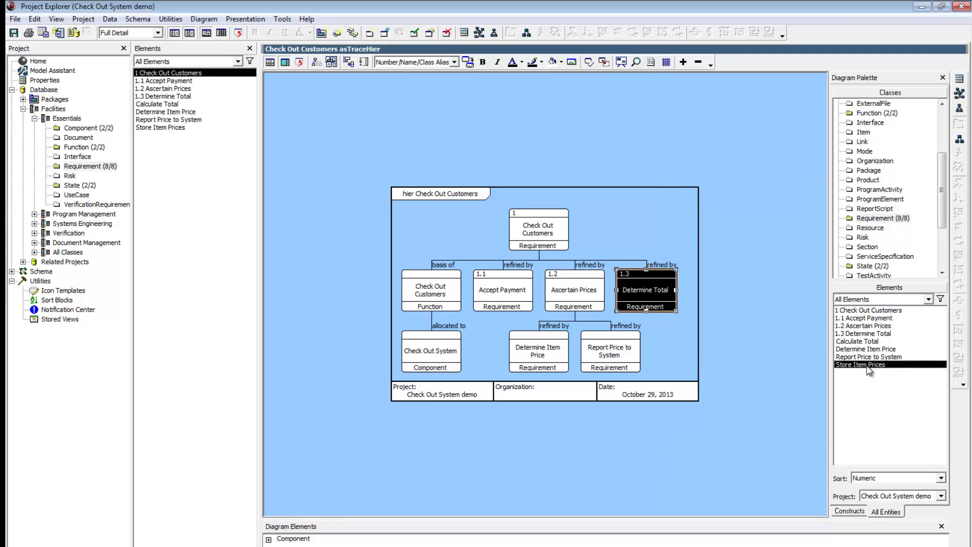
pyautogui.moveTo(861, 364); pyautogui.dragTo(667, 306)
pyautogui.click(681, 369)
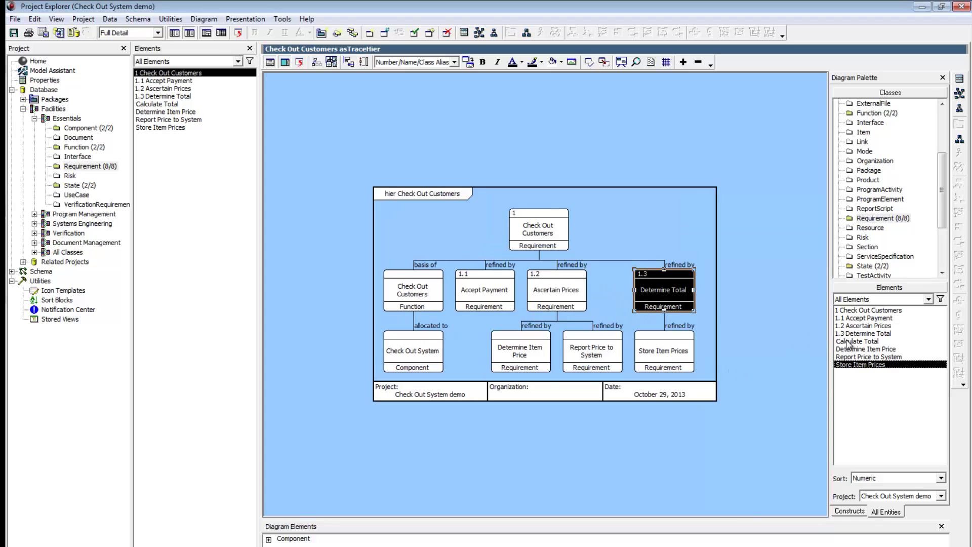
pyautogui.moveTo(857, 341); pyautogui.dragTo(664, 302)
pyautogui.click(743, 364)
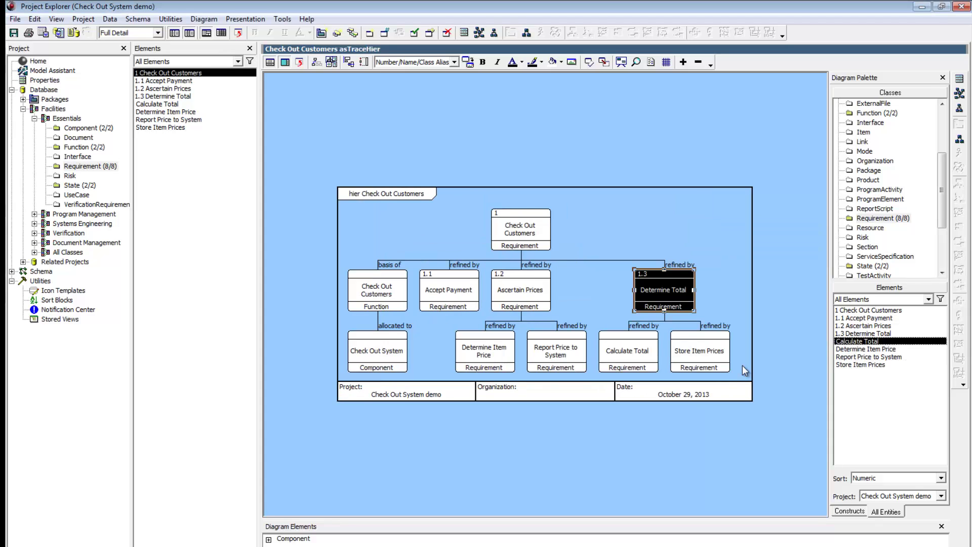
pyautogui.click(442, 288)
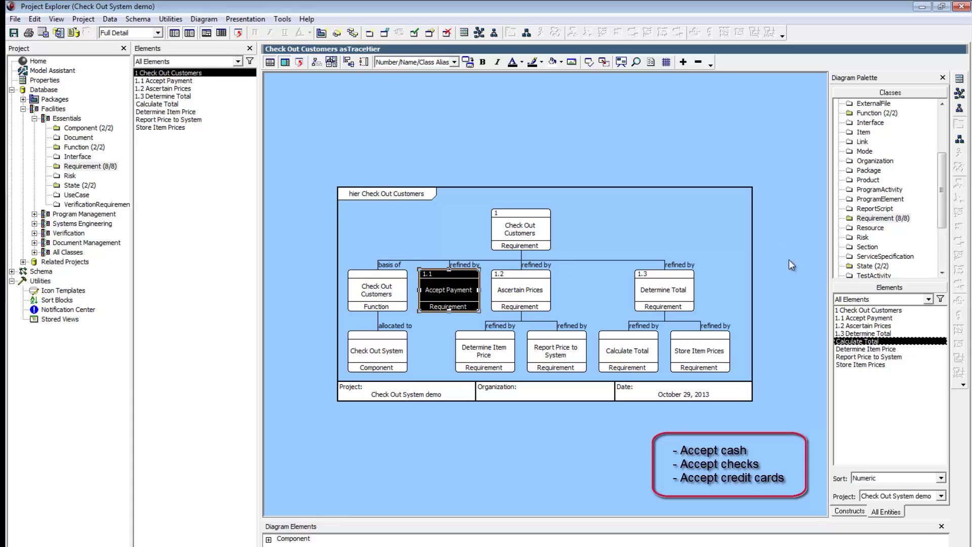
# - Create the Accept Cash, Accept Checks and Accept Credit Cards requirements
pyautogui.doubleClick(876, 219)
pyautogui.write('Accept C')
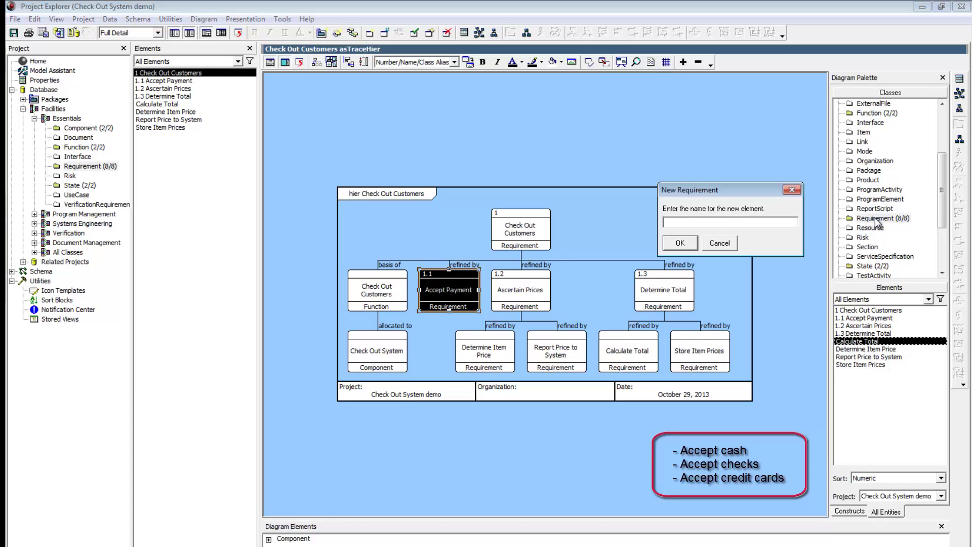
pyautogui.write('ash')
pyautogui.press('Return')
pyautogui.doubleClick(876, 219)
pyautogui.write('Acc')
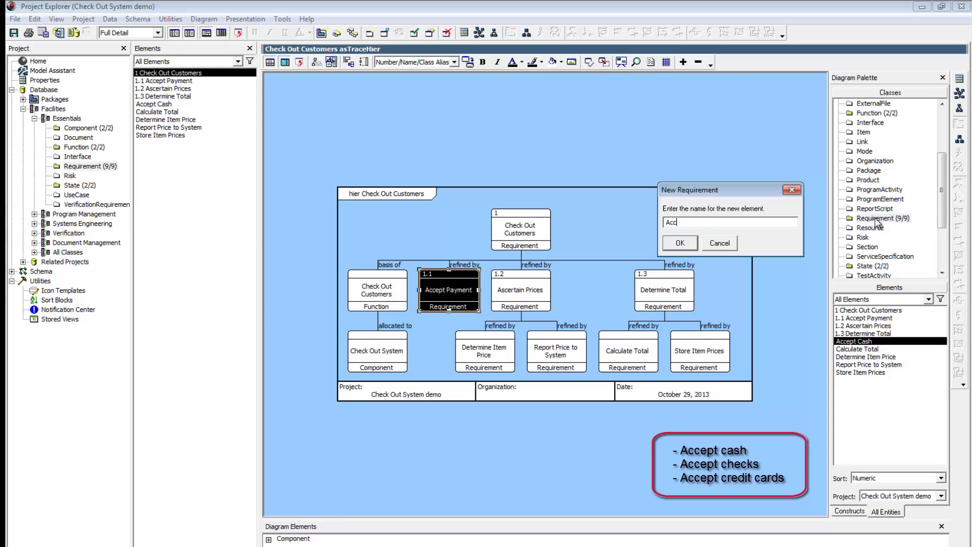
pyautogui.write('ept Checks')
pyautogui.press('Return')
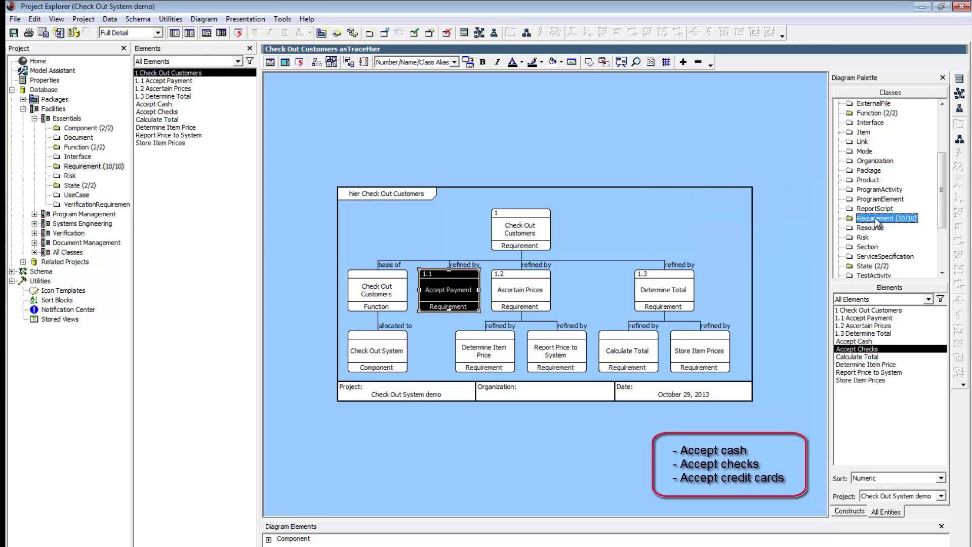
pyautogui.doubleClick(875, 220)
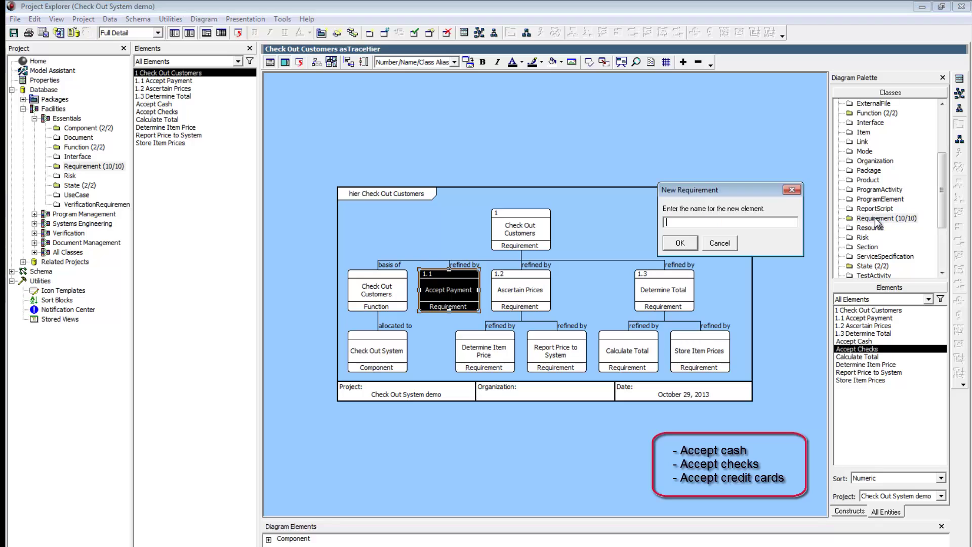
pyautogui.write('Accept Credit Cards')
pyautogui.press('Return')
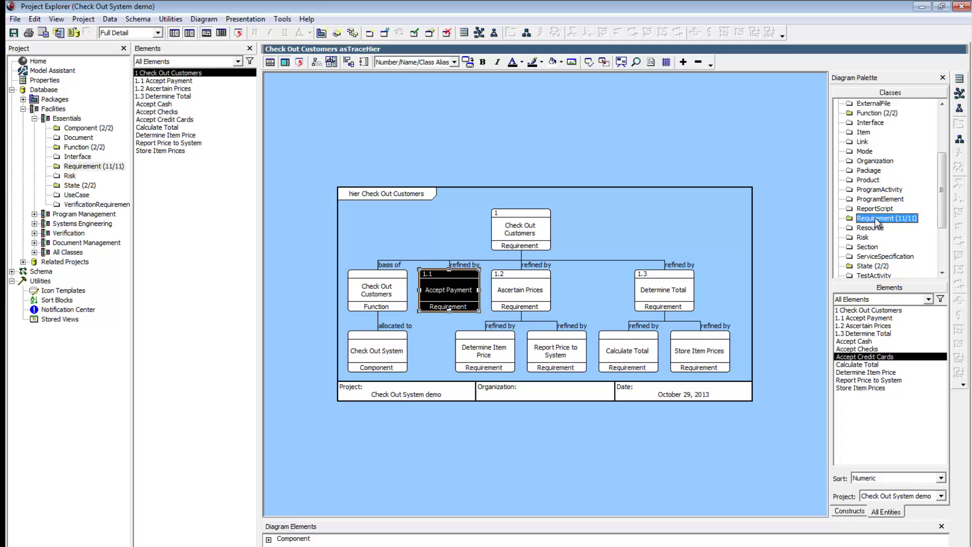
# - Make all three payment requirements refine 1.1 Accept Payment
pyautogui.click(855, 341)
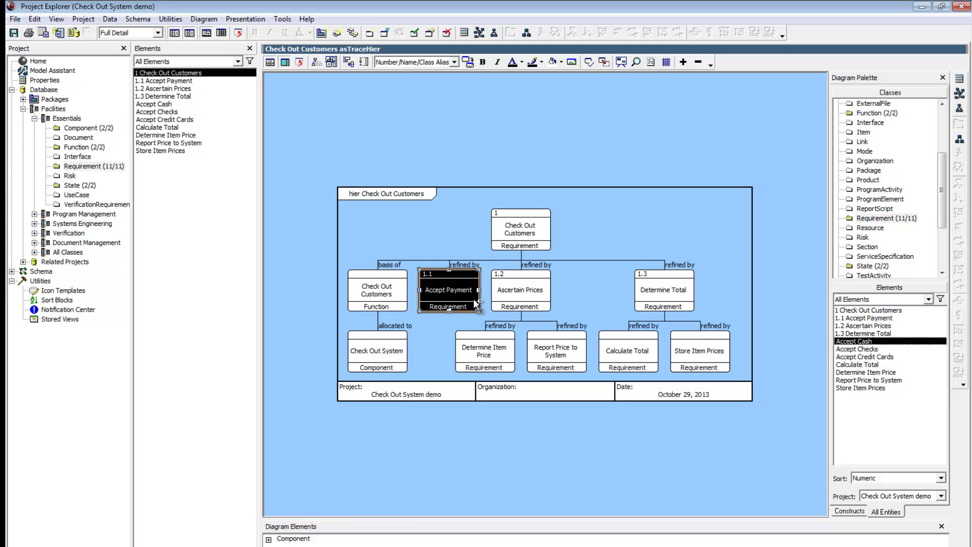
pyautogui.moveTo(476, 304); pyautogui.dragTo(476, 304)
pyautogui.click(551, 365)
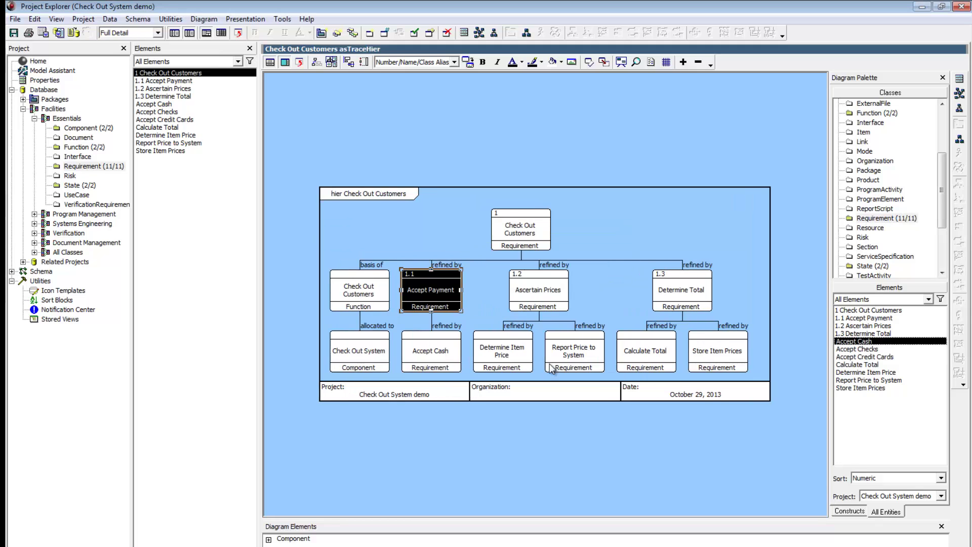
pyautogui.moveTo(856, 349); pyautogui.dragTo(440, 300)
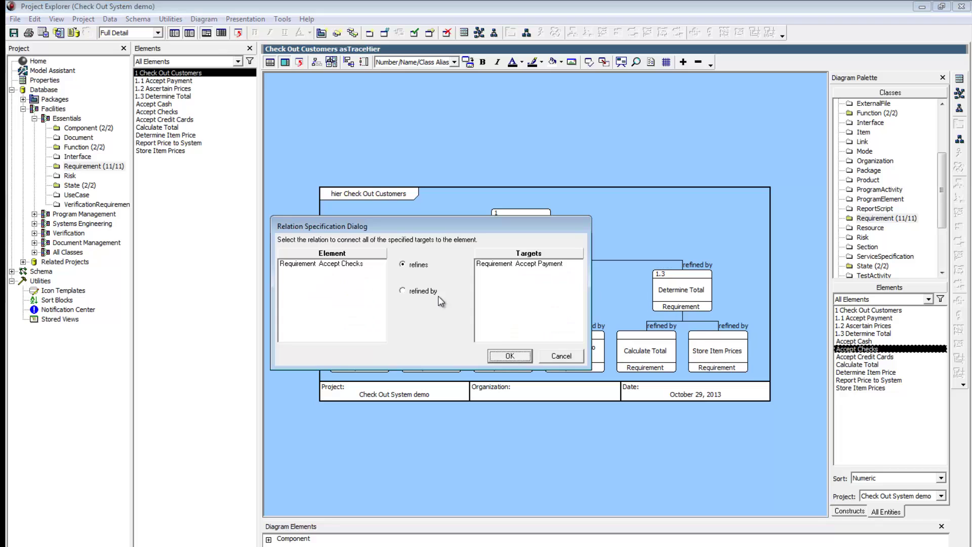
pyautogui.click(510, 356)
pyautogui.moveTo(882, 357); pyautogui.dragTo(461, 310)
pyautogui.click(506, 353)
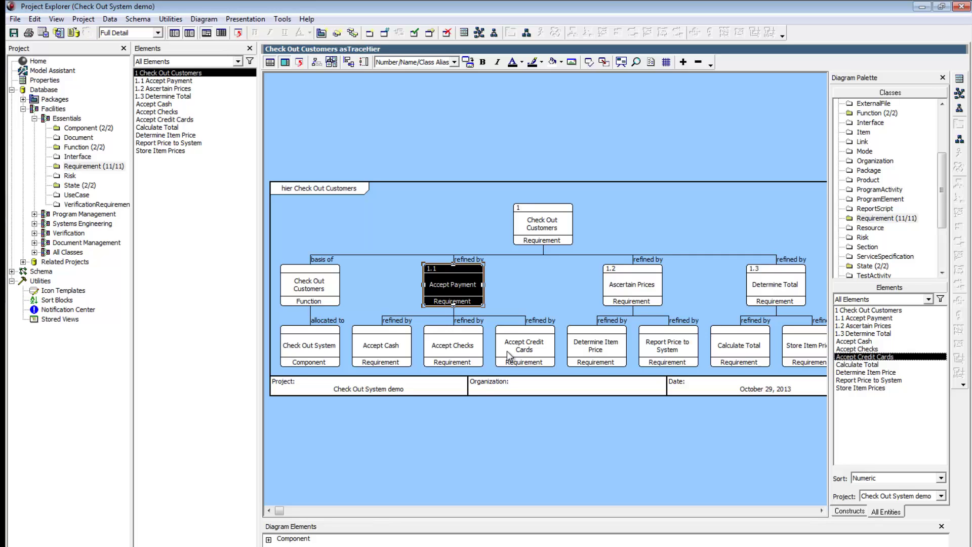
# - Renumber the hierarchy from 1 so leaves get numbers like 1.1.1 through 1.3.2
pyautogui.rightClick(476, 201)
pyautogui.click(527, 222)
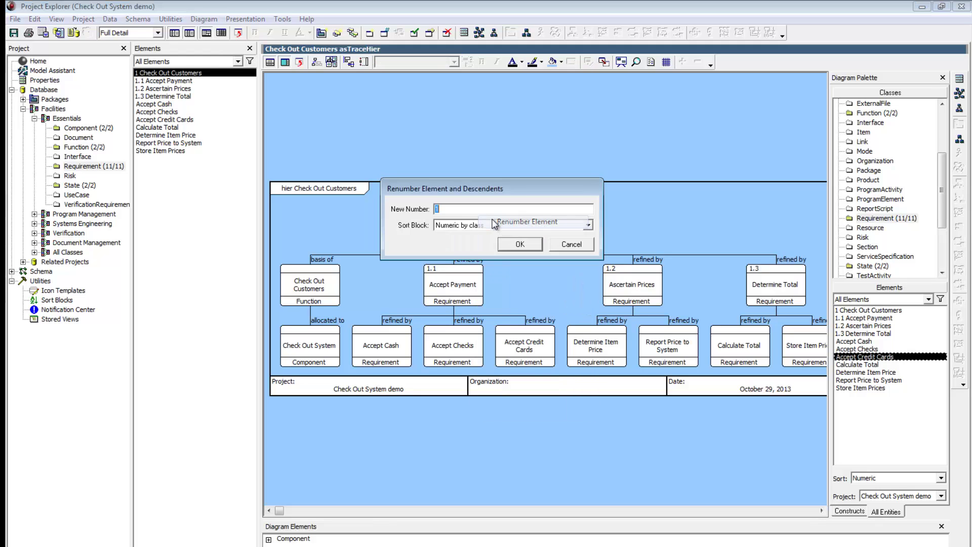
pyautogui.click(521, 245)
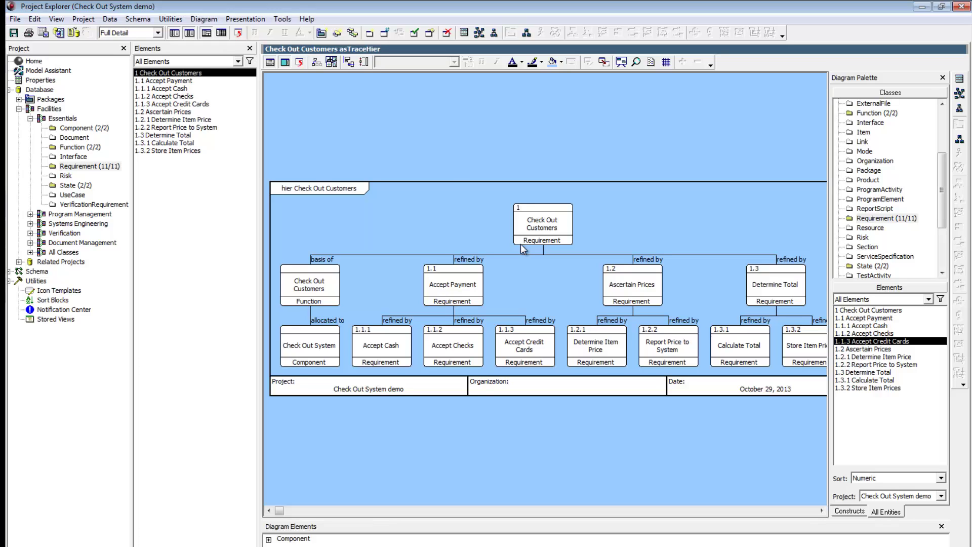
# - Save the repository with File > Save Repository and confirm
pyautogui.click(15, 19)
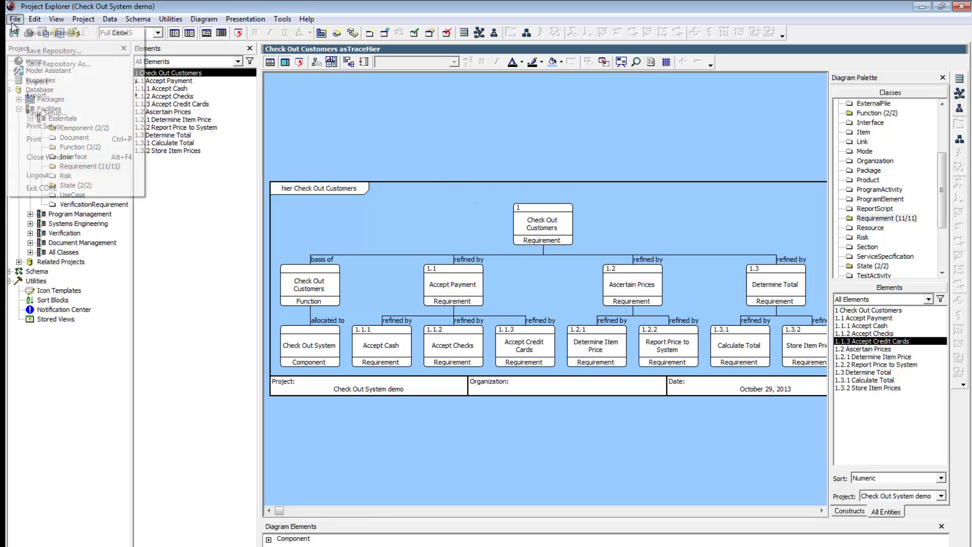
pyautogui.click(37, 50)
pyautogui.click(438, 320)
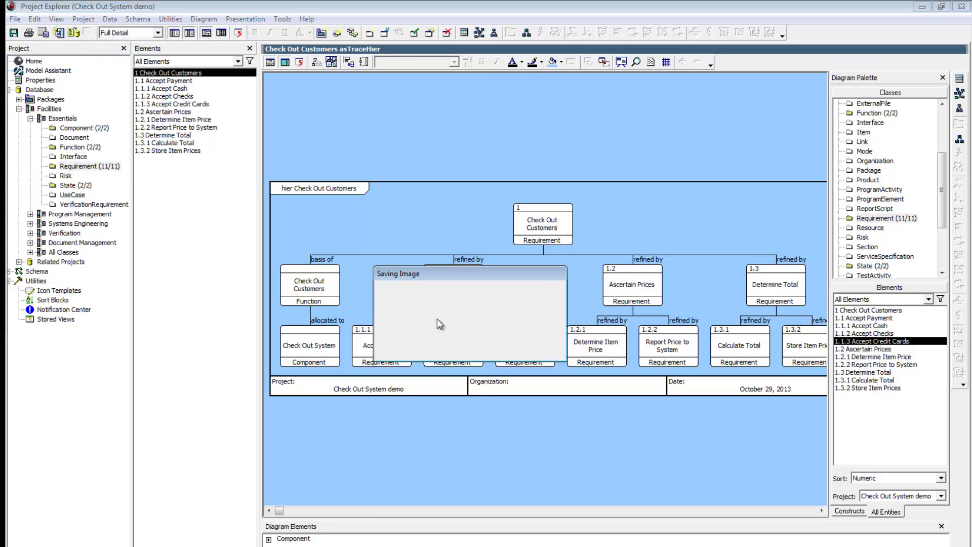